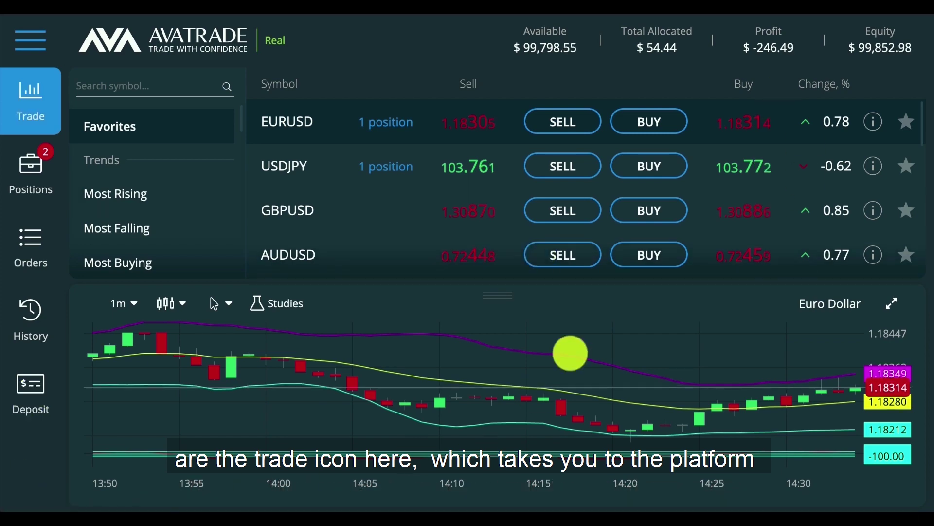
Open the positions list and start closing the 10,000 (0.10 lot) USDJPY position.
click(33, 175)
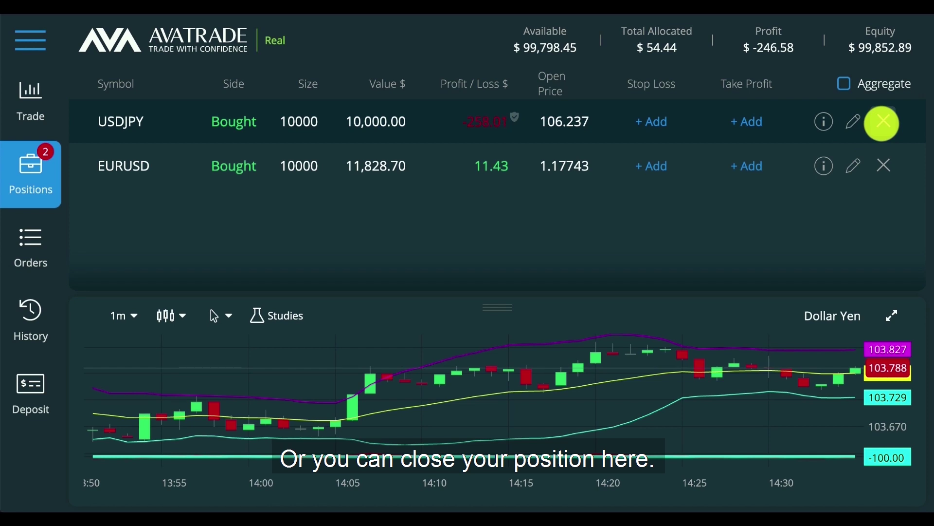
click(882, 122)
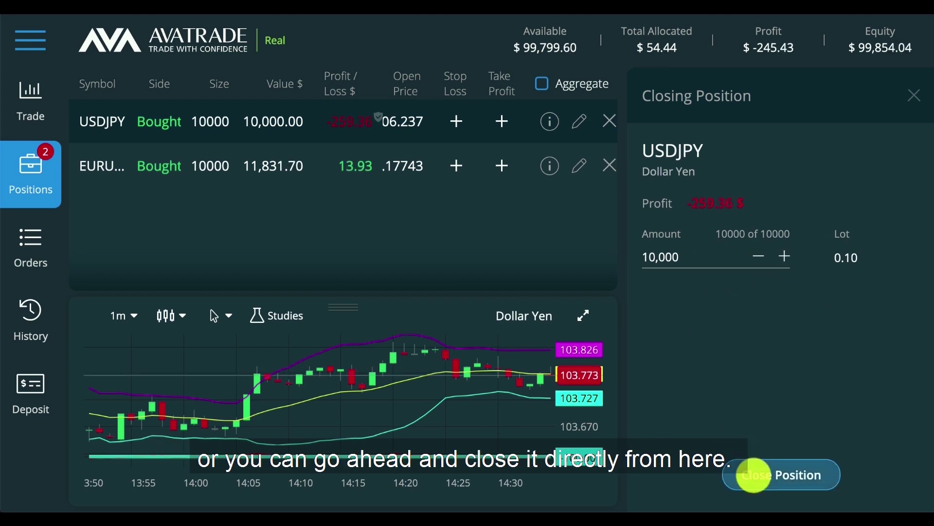
Confirm the USDJPY close, leaving only EURUSD open, and go back to the Trade symbol list.
click(754, 475)
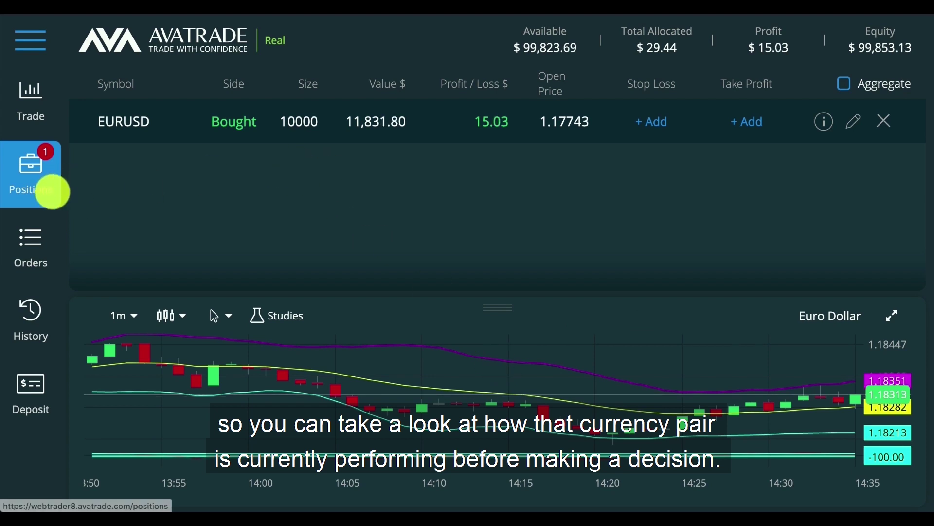
click(28, 112)
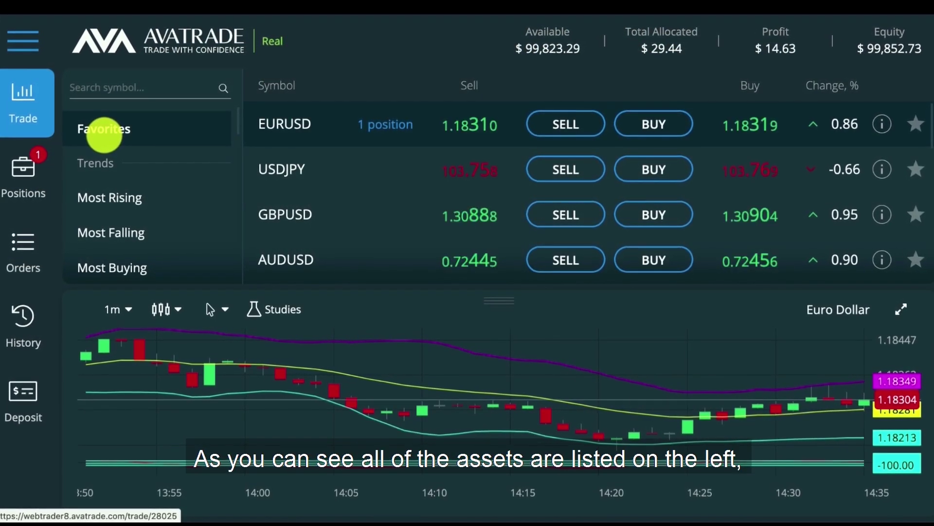
Search symbols for 'bitcoin' instead of 'btc' and select BCHUSD (Bitcoin Cash).
click(104, 90)
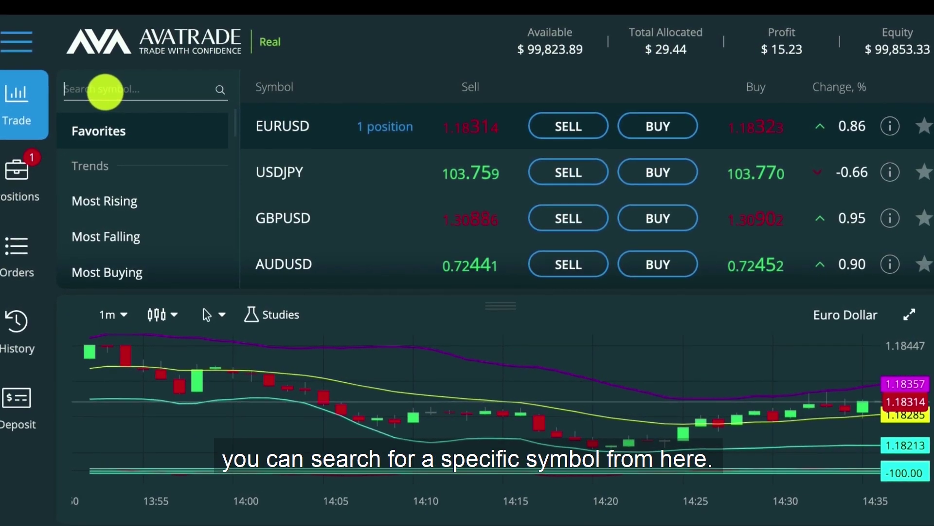
text(btc)
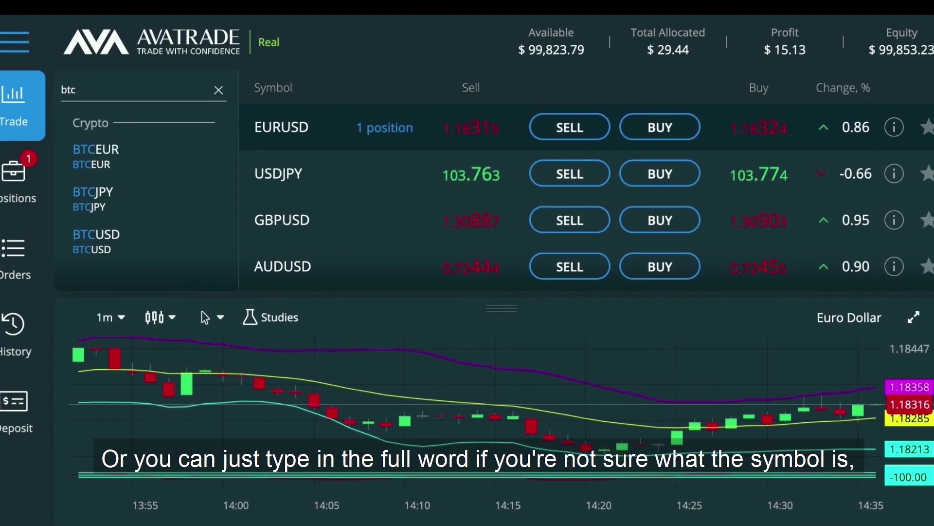
key(BackSpace)
key(BackSpace)
text(it)
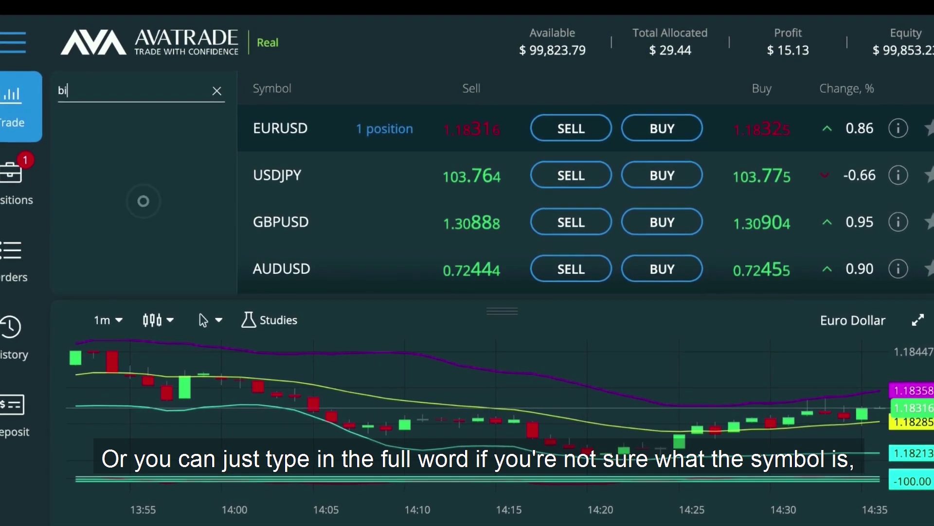
text(coin)
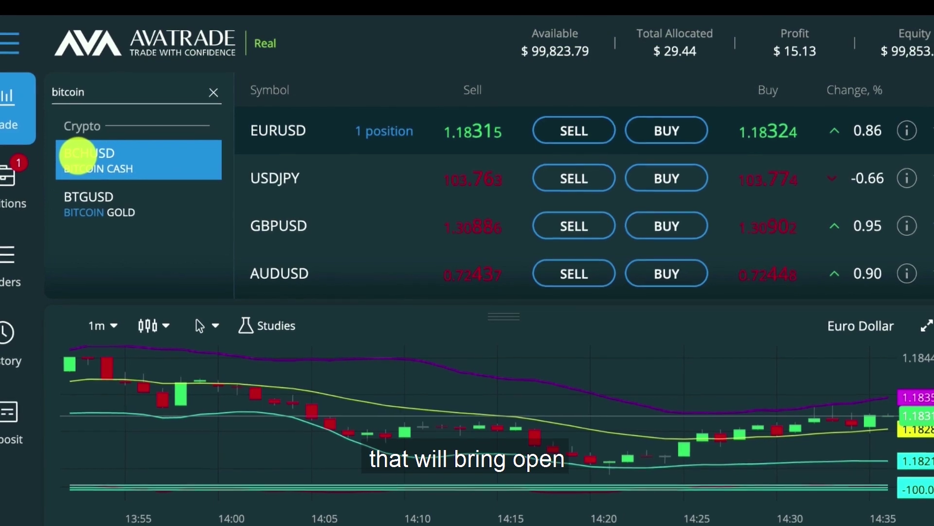
click(79, 155)
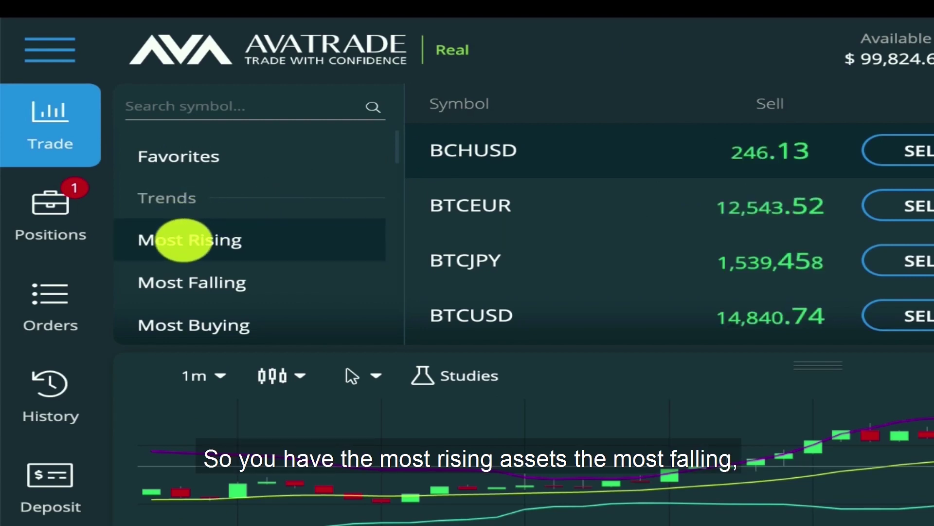
Scroll the categories list and choose Commodities, charting Brent Oil at about 41.09.
scroll(183, 241, down, 1)
scroll(178, 244, down, 1)
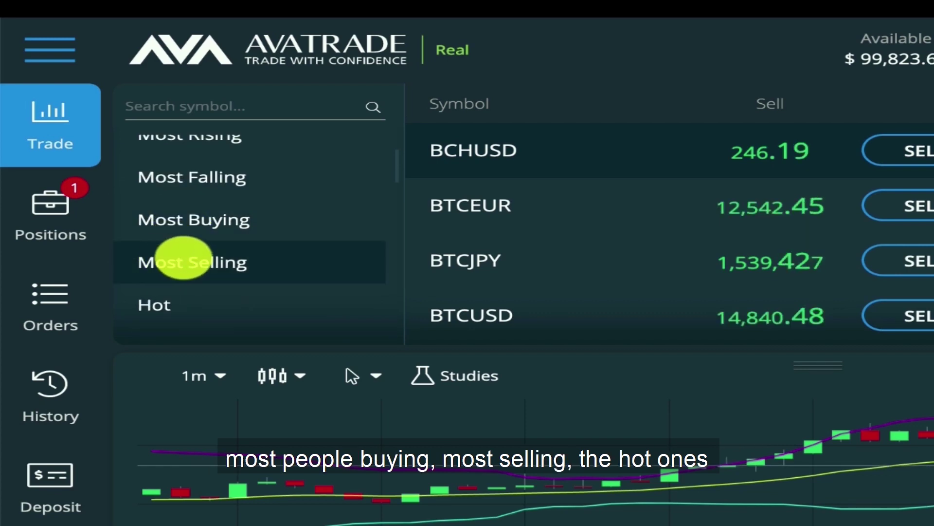
scroll(183, 258, down, 1)
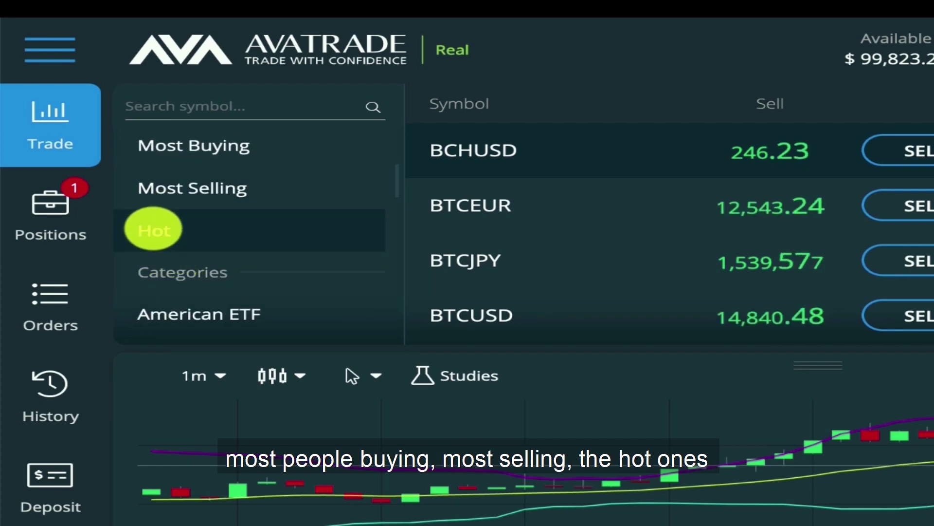
scroll(168, 251, down, 1)
scroll(165, 250, down, 1)
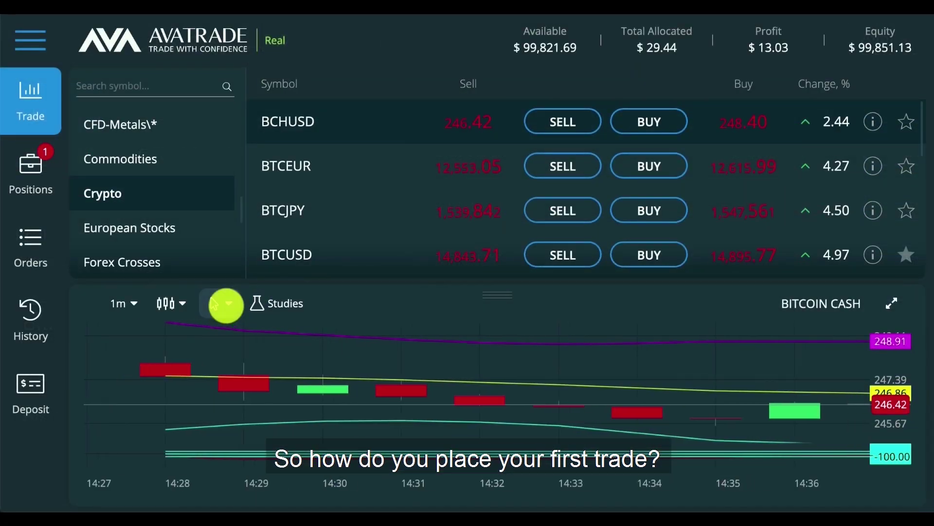
click(142, 159)
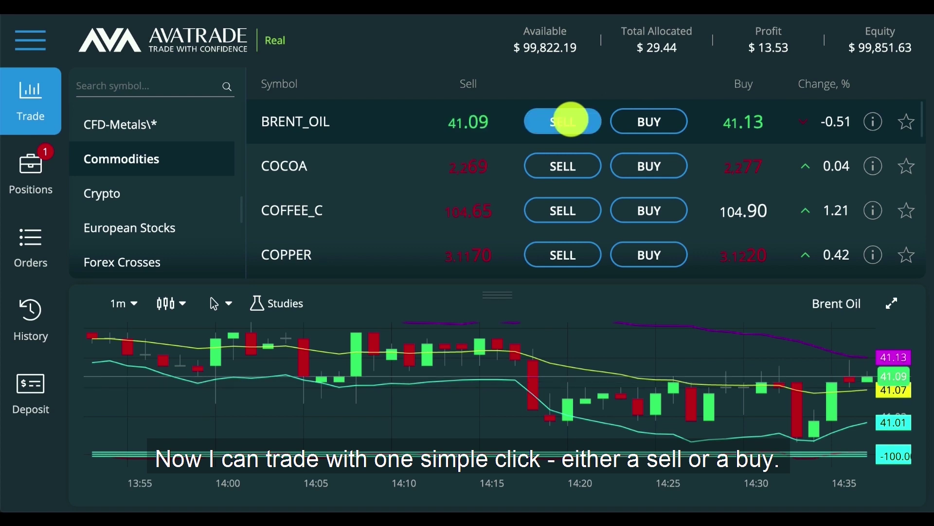
Sell 10 barrels of BRENT_OIL, then list the Most Rising assets.
click(571, 120)
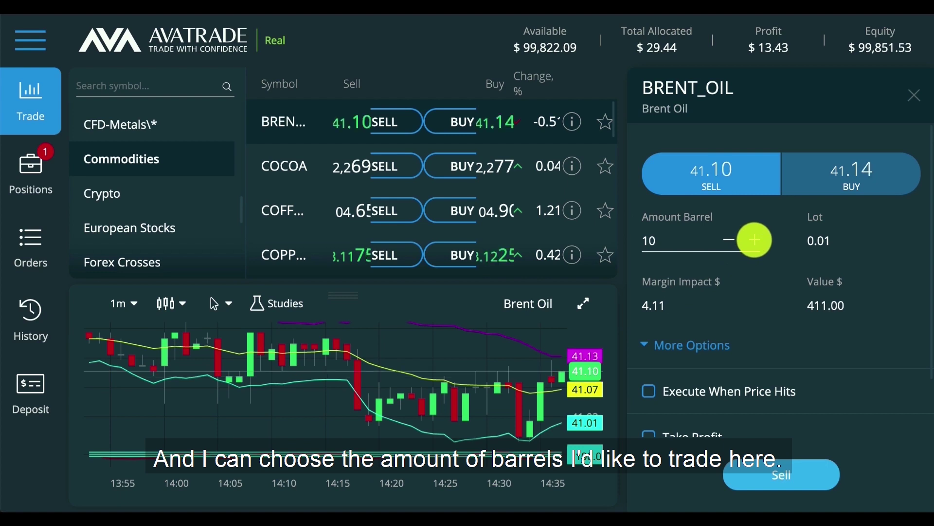
scroll(749, 391, down, 2)
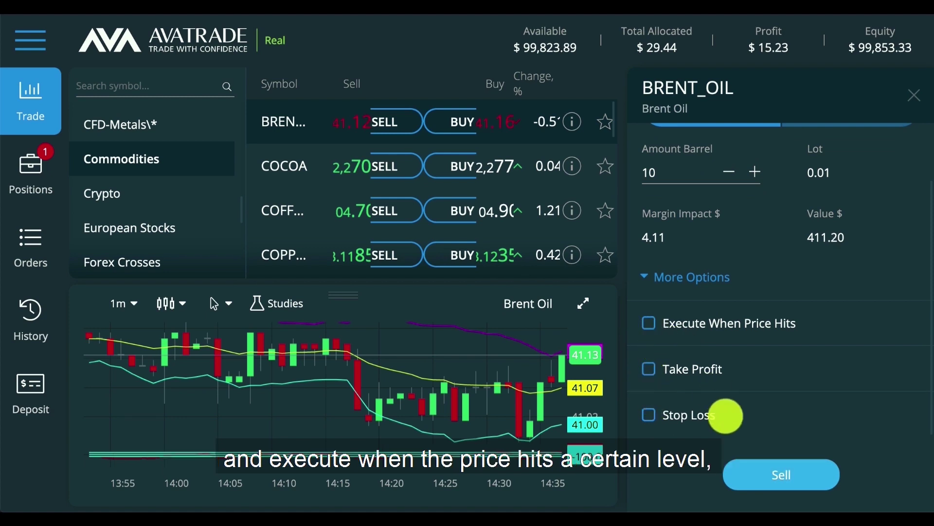
click(760, 479)
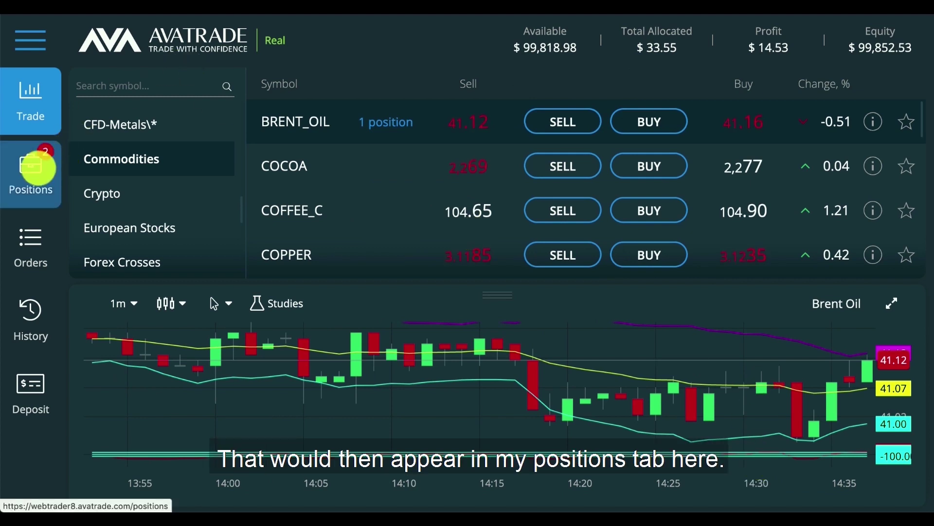
click(110, 142)
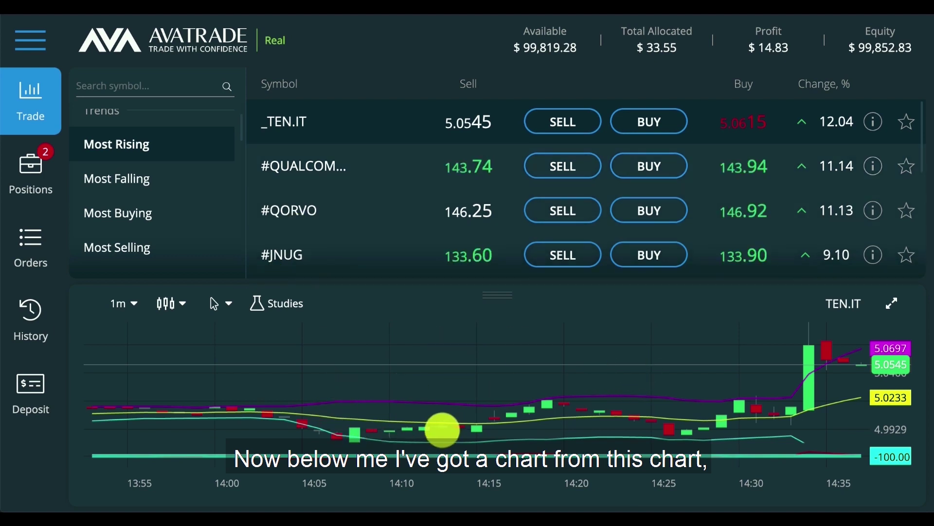
Maximise the chart, remove CCI and Bollinger Bands, re-add only Bollinger Bands, and save.
click(889, 305)
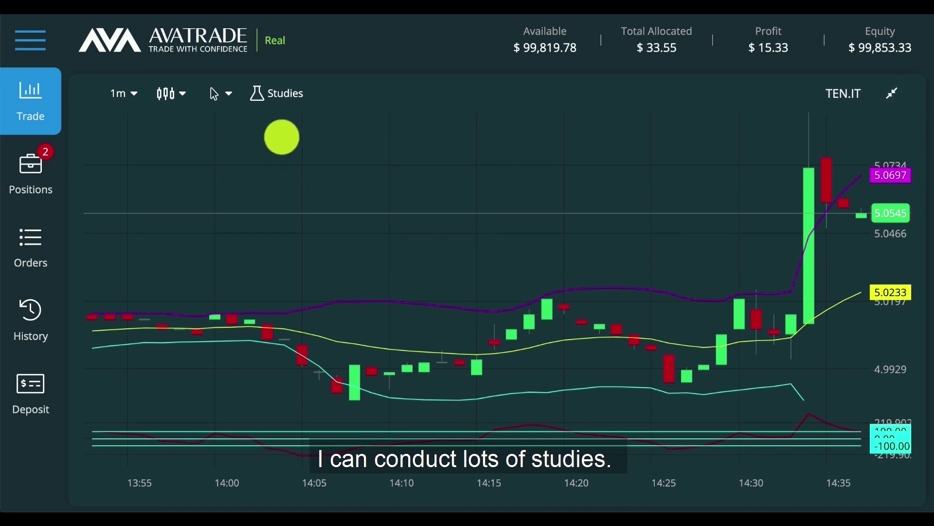
click(273, 98)
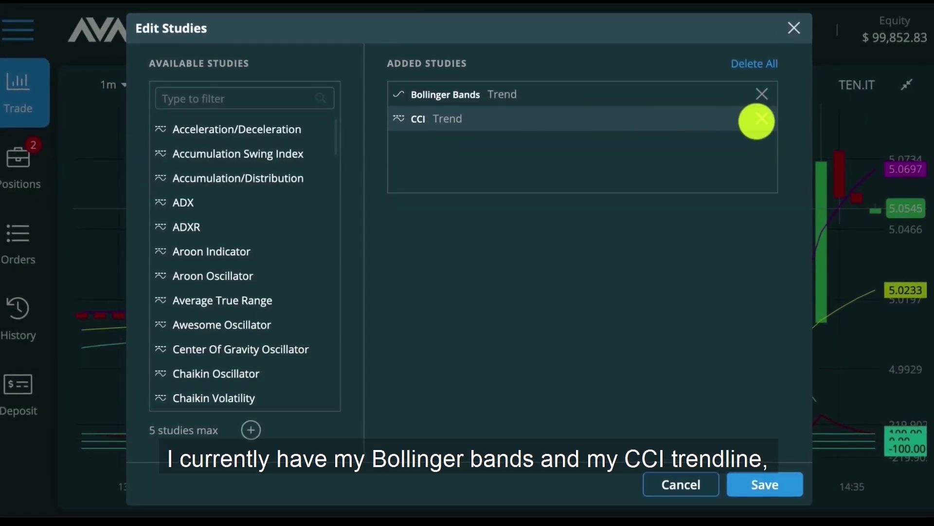
click(763, 118)
click(763, 93)
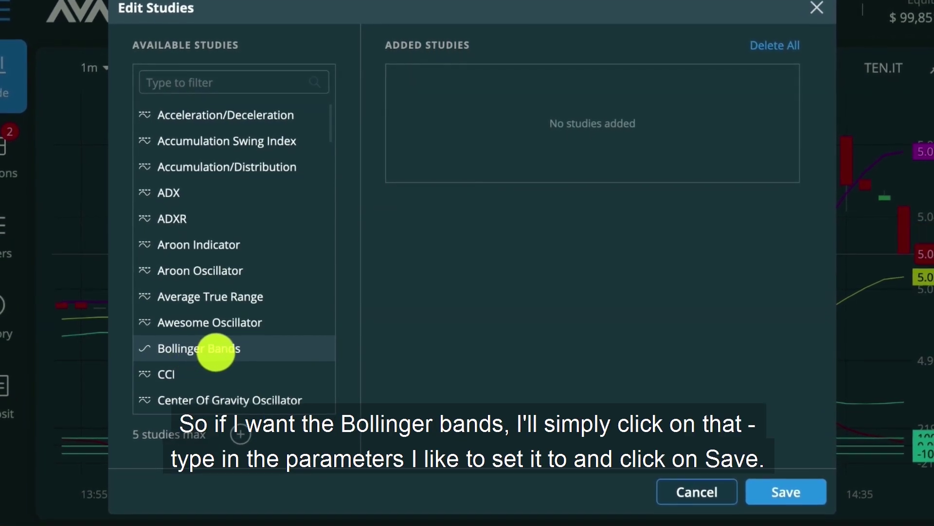
click(213, 348)
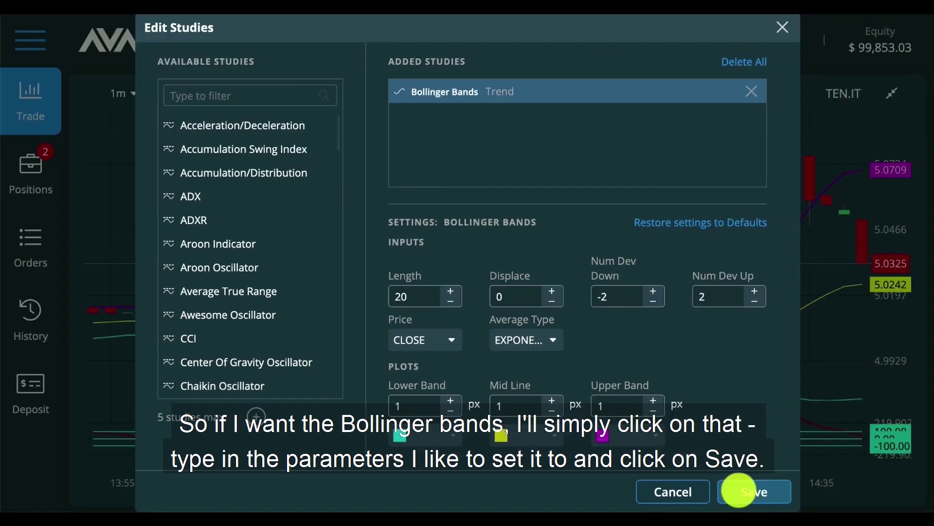
click(787, 508)
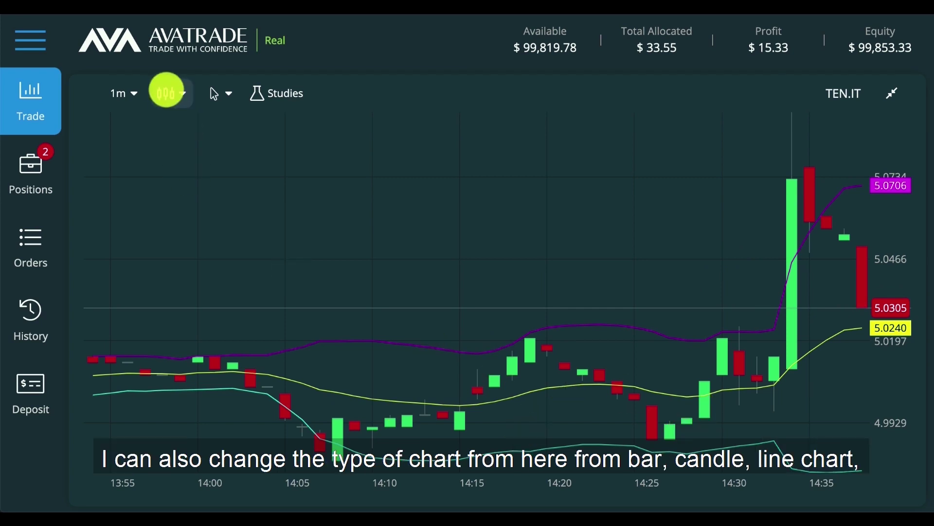
Switch the cursor to Crosshair with price readout, then minimise the TEN.IT chart.
click(166, 92)
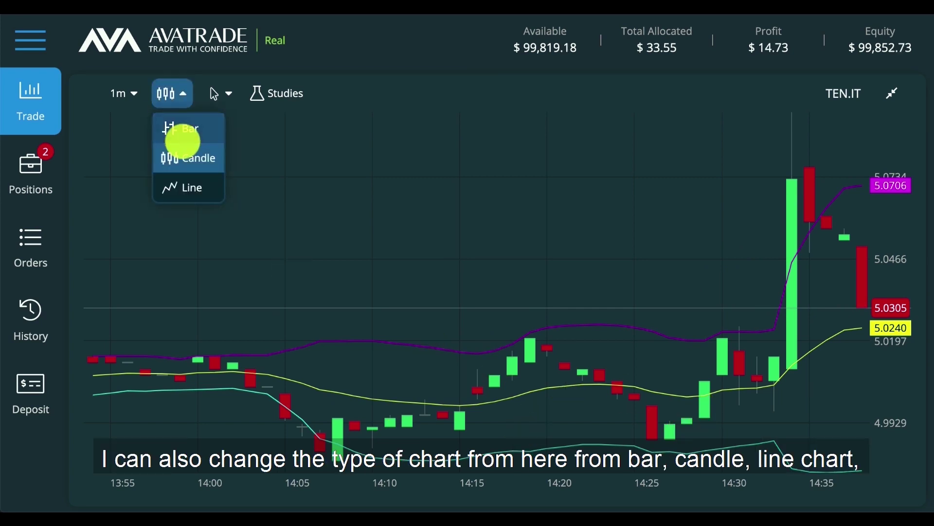
click(135, 95)
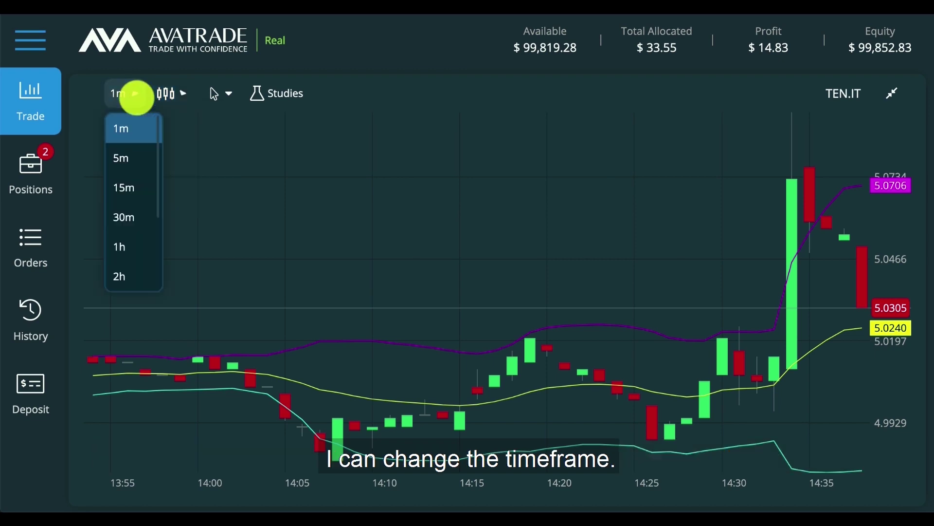
click(221, 96)
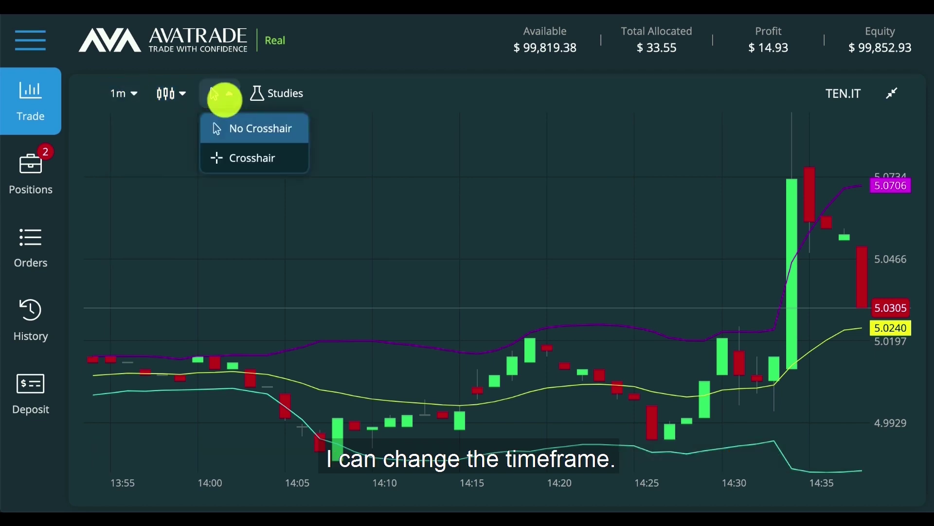
click(230, 156)
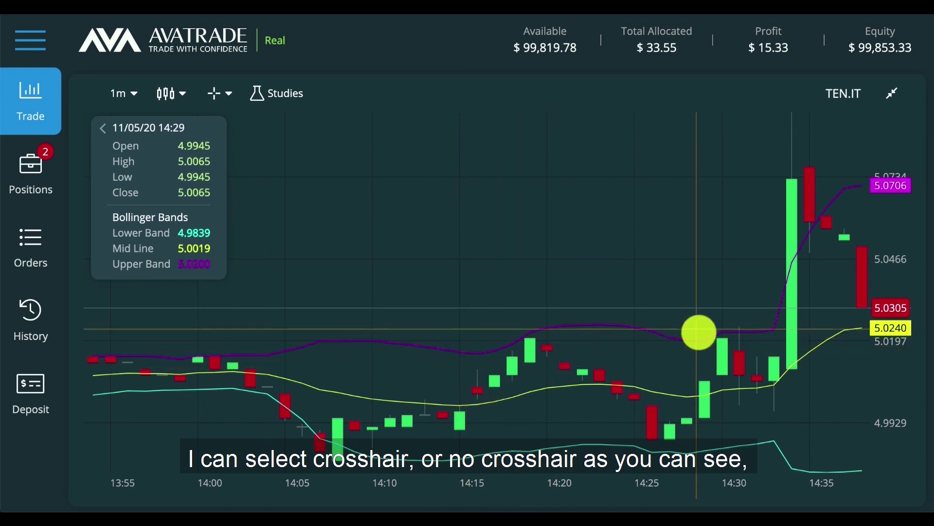
click(892, 93)
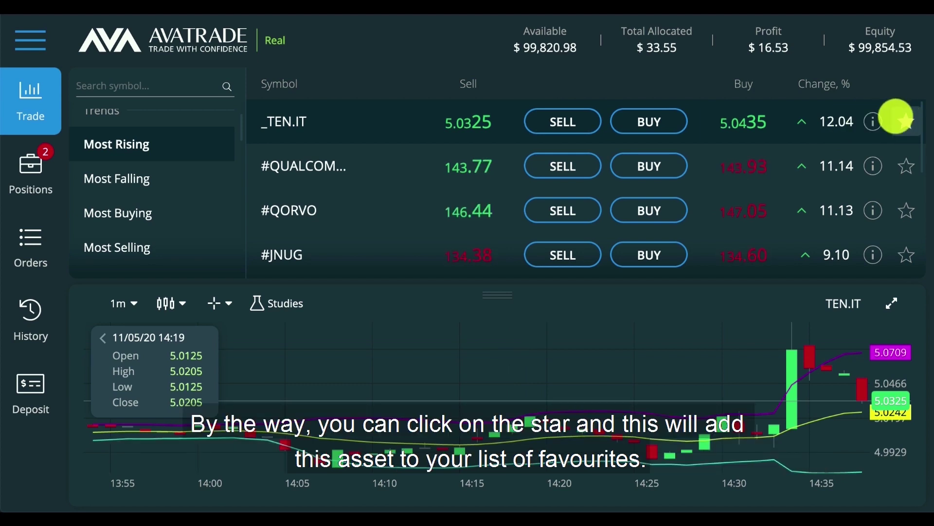
click(871, 122)
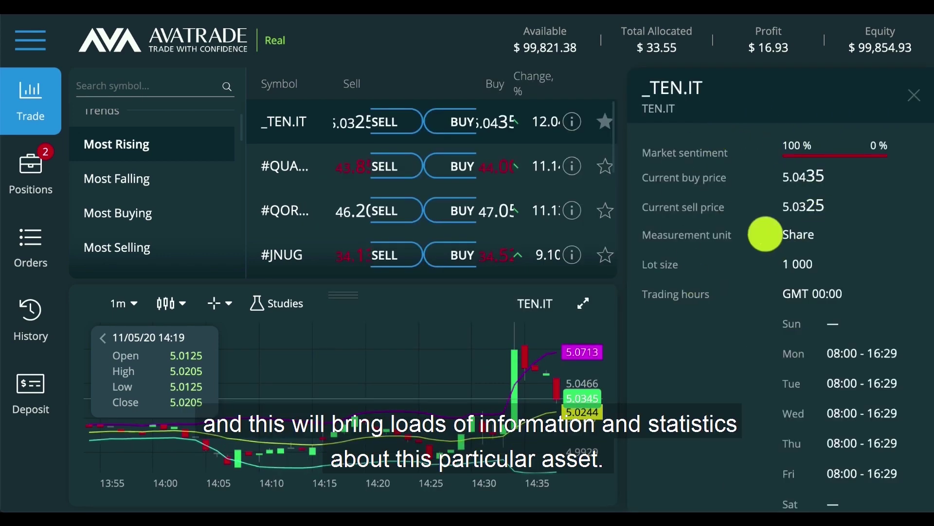
scroll(747, 392, down, 5)
scroll(778, 302, up, 3)
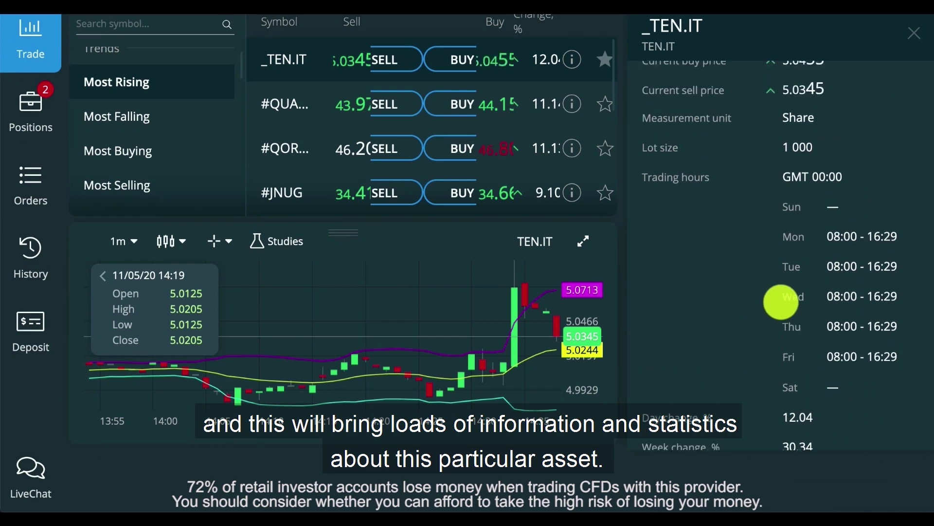
click(912, 33)
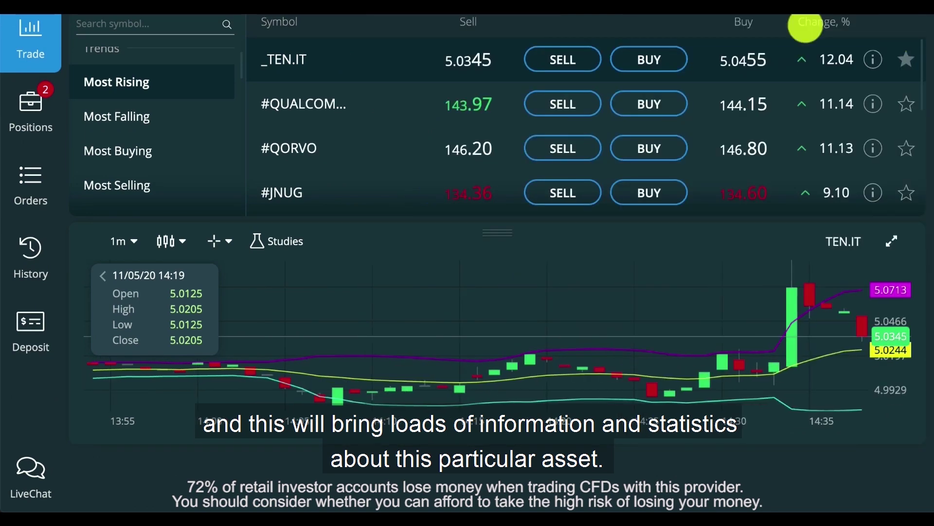
scroll(185, 204, up, 2)
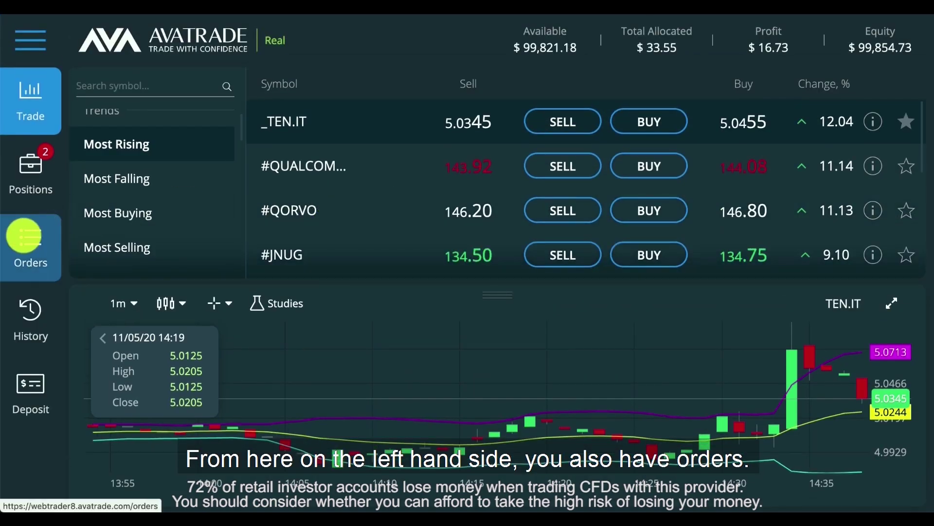
View the Orders and History pages, then the Deposit page with credit card and $100.
click(24, 235)
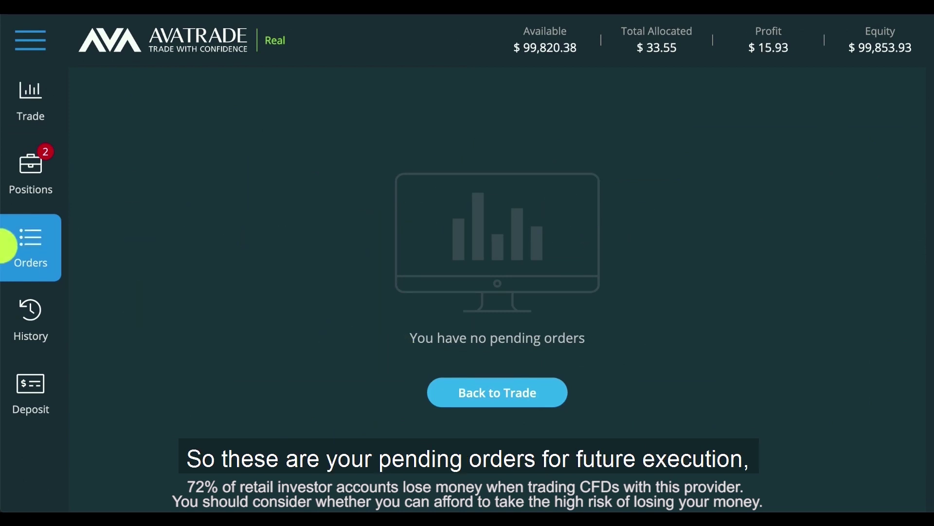
click(22, 326)
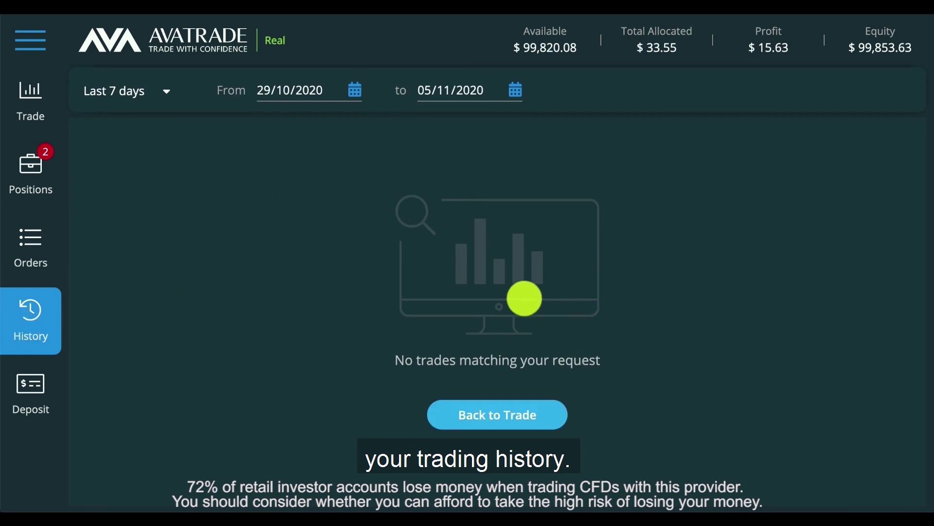
click(21, 412)
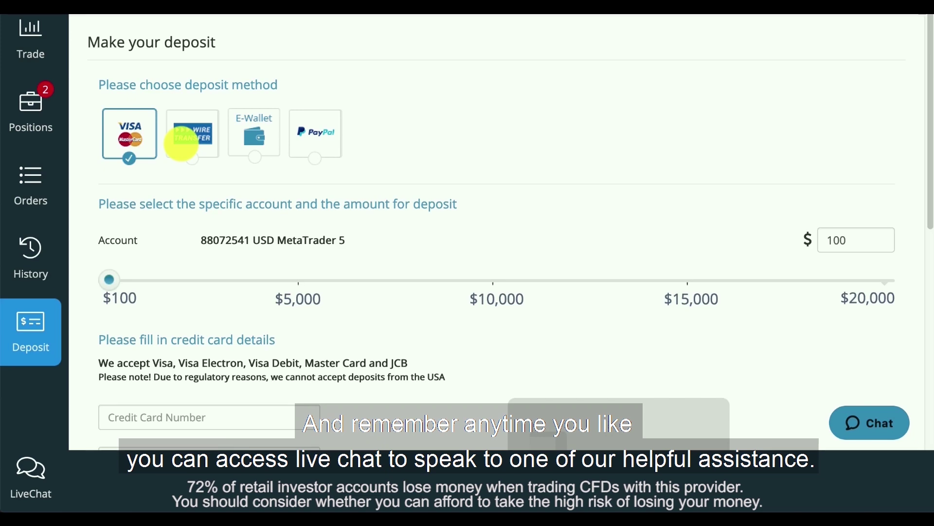
Scroll through the deposit form showing $100 for the MetaTrader 5 account.
scroll(521, 313, down, 7)
scroll(521, 314, up, 3)
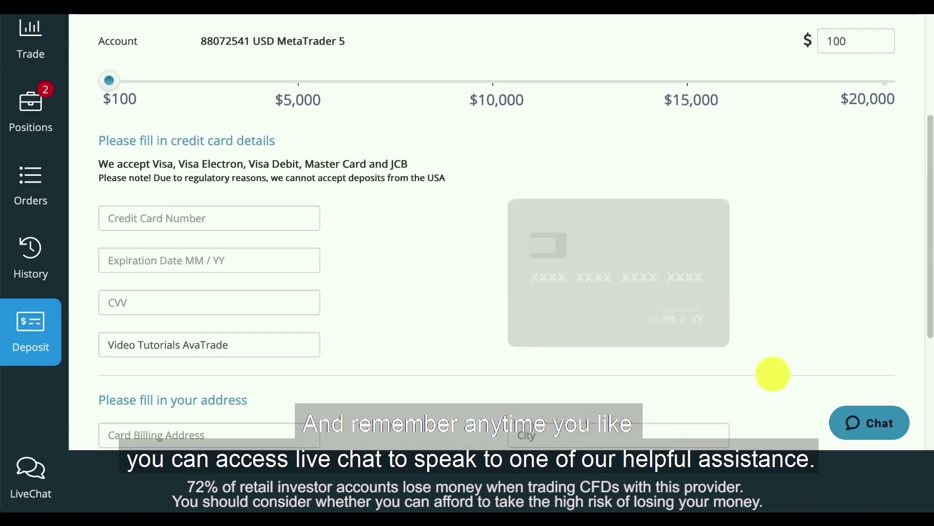
scroll(536, 206, up, 4)
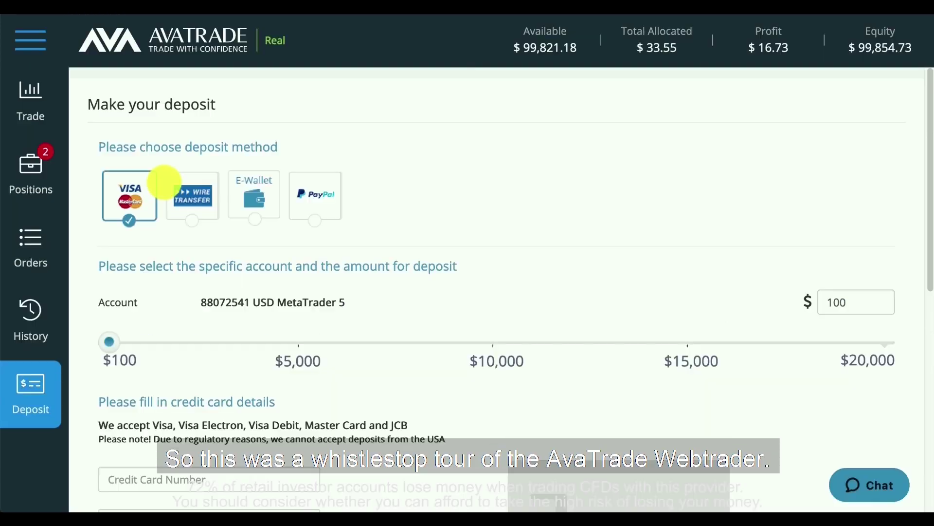